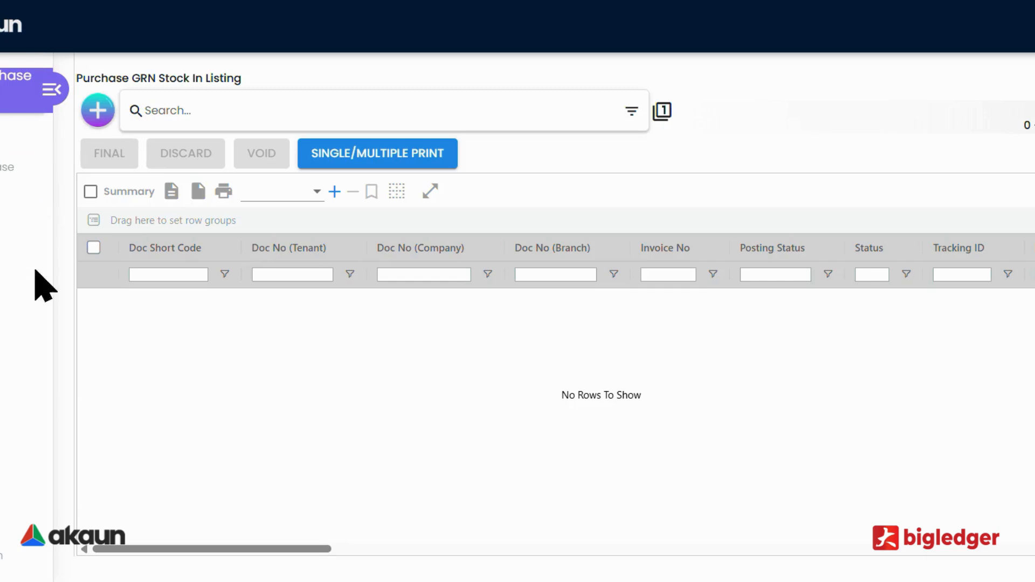
Start a new Purchase GRN Stock In document and show its main details
{"action": "left_click_drag", "start_coordinate": [85, 75], "coordinate": [217, 81]}
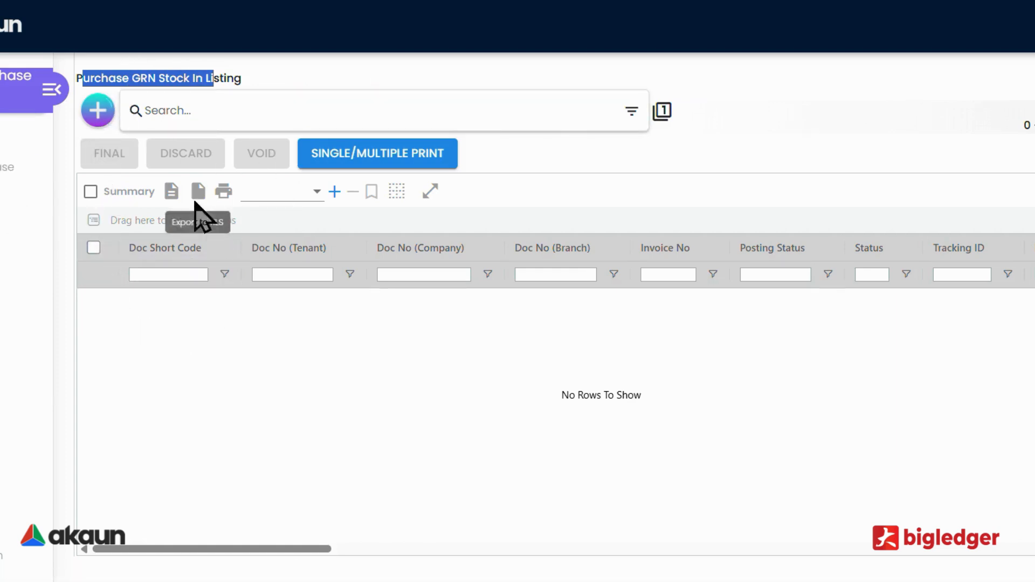
{"action": "left_click", "coordinate": [99, 110]}
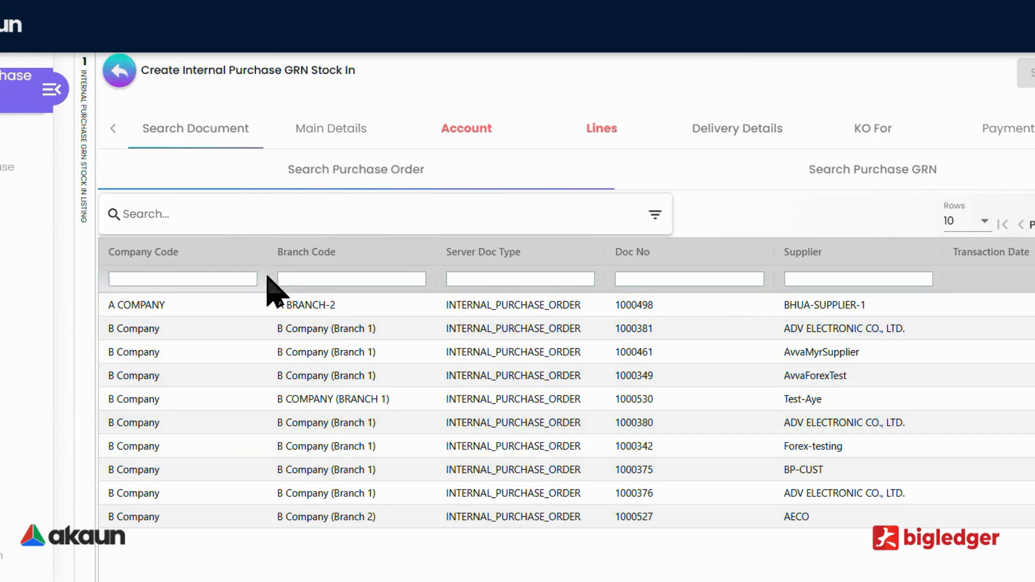
{"action": "left_click", "coordinate": [315, 136]}
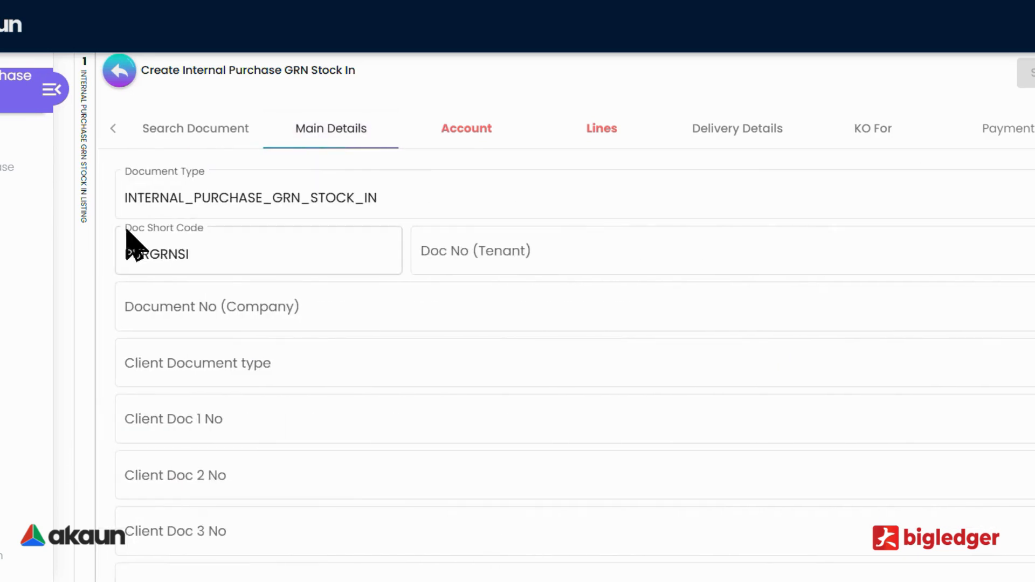
Find the branch by "b co" and set the document's Branch to B COMPANY (BRANCH 1) | B COMPANY SDN BHD
{"action": "scroll", "coordinate": [284, 411], "scroll_direction": "down", "scroll_amount": 10}
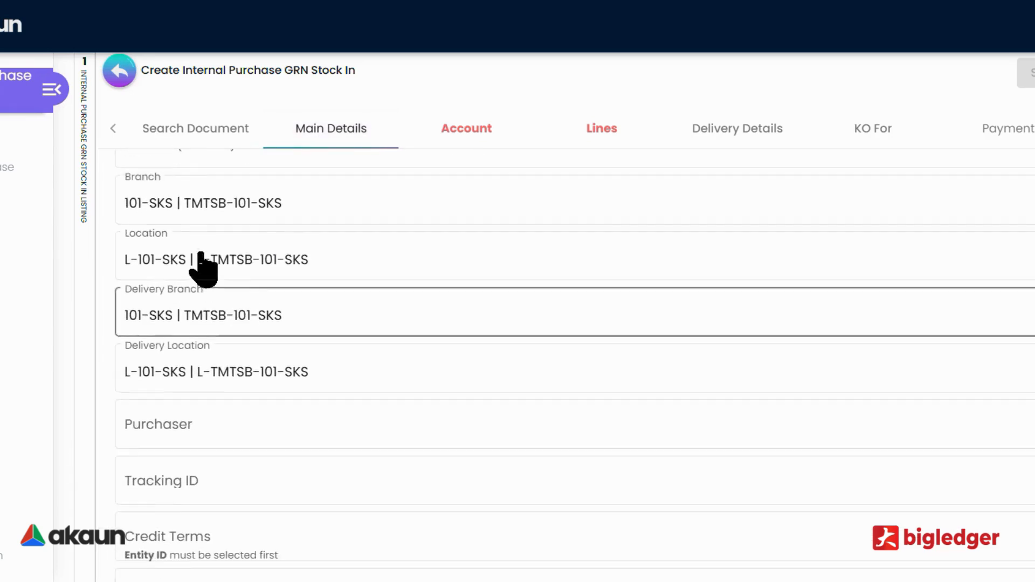
{"action": "left_click", "coordinate": [202, 267]}
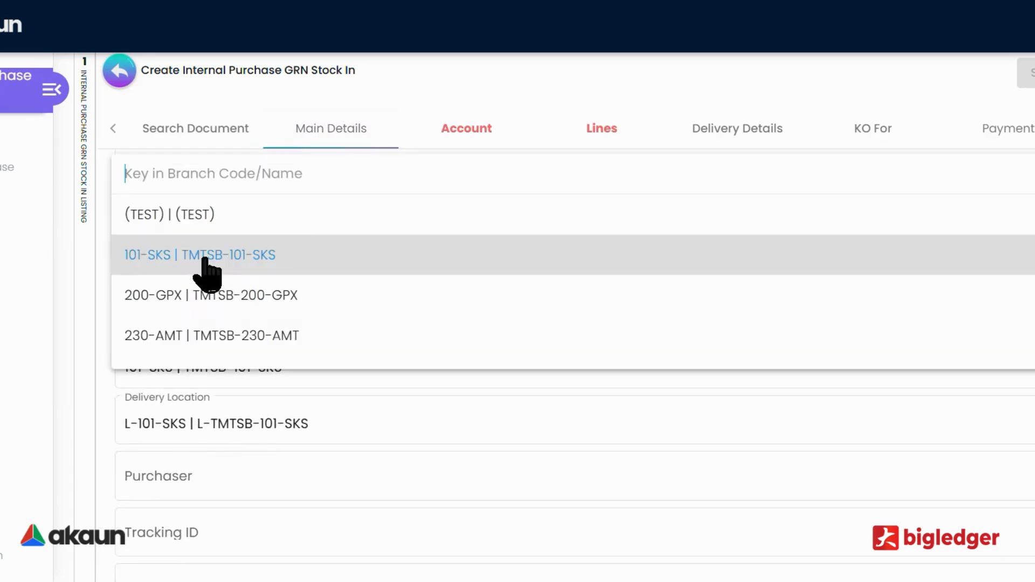
{"action": "type", "text": "c"}
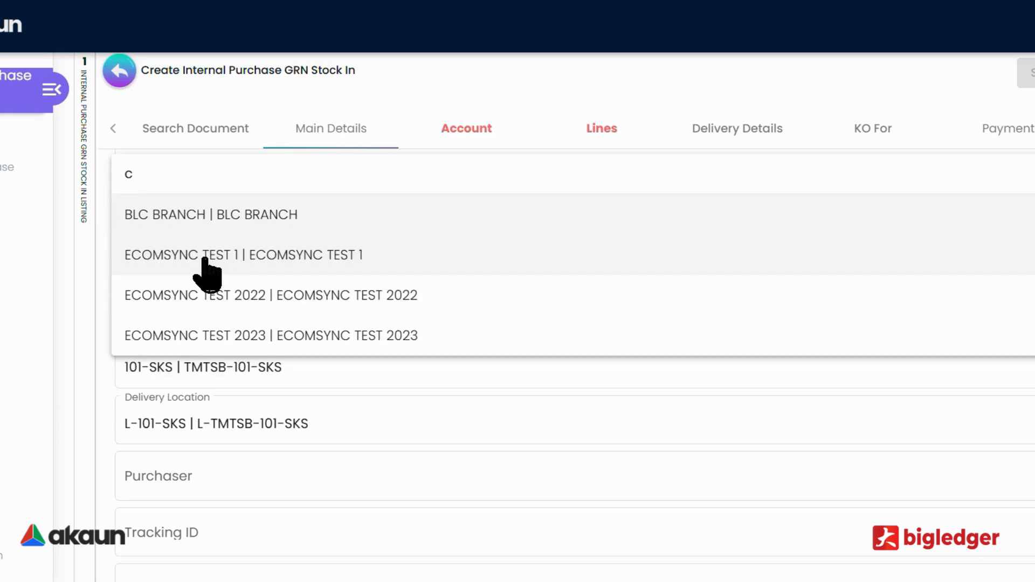
{"action": "key", "text": "BackSpace"}
{"action": "key", "text": "BackSpace"}
{"action": "type", "text": "b co"}
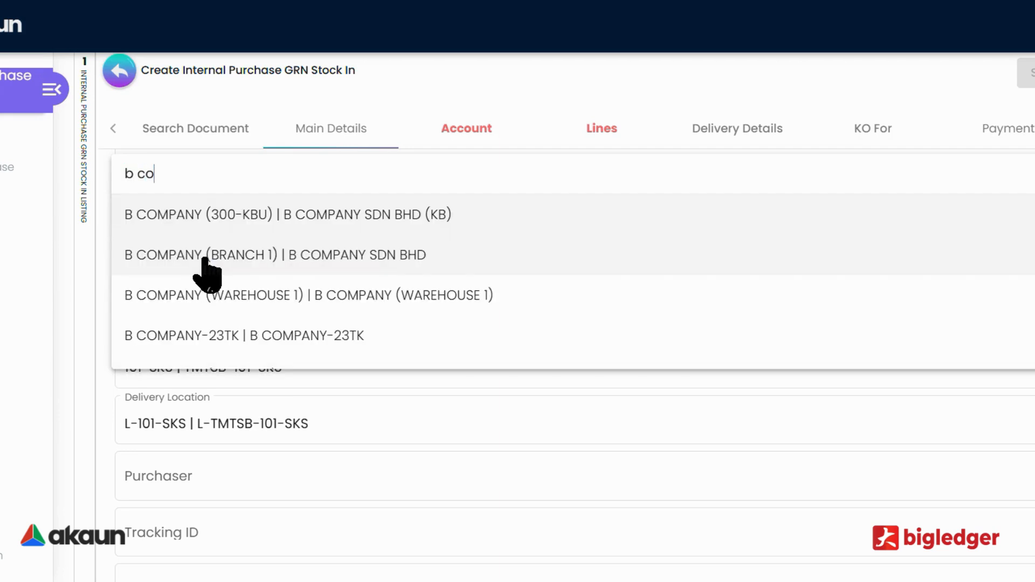
{"action": "left_click", "coordinate": [221, 264]}
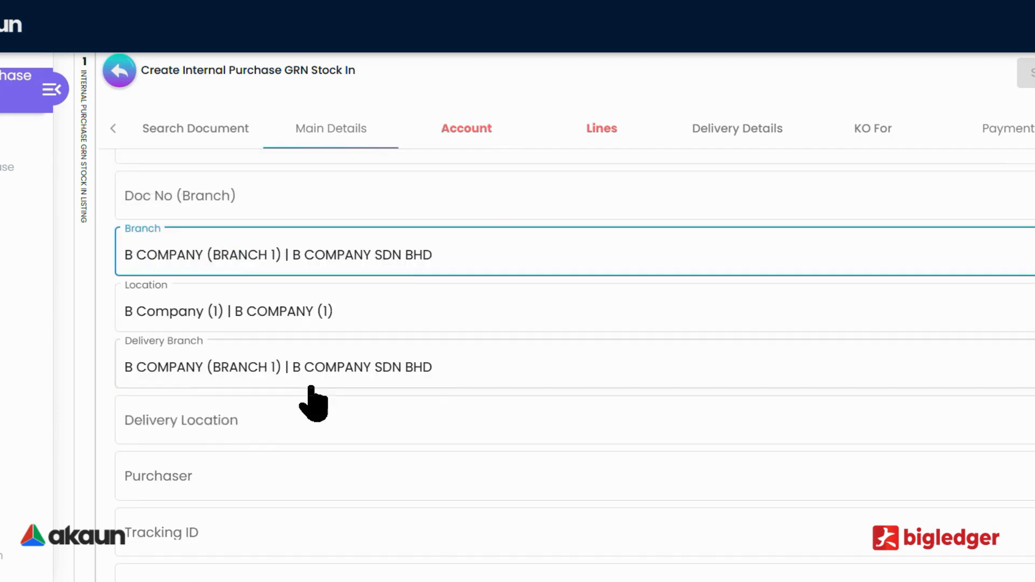
Examine the remaining main detail fields, including Reference, Description, Remarks, Order and Delivery Order
{"action": "scroll", "coordinate": [323, 401], "scroll_direction": "down", "scroll_amount": 3}
{"action": "scroll", "coordinate": [323, 386], "scroll_direction": "down", "scroll_amount": 5}
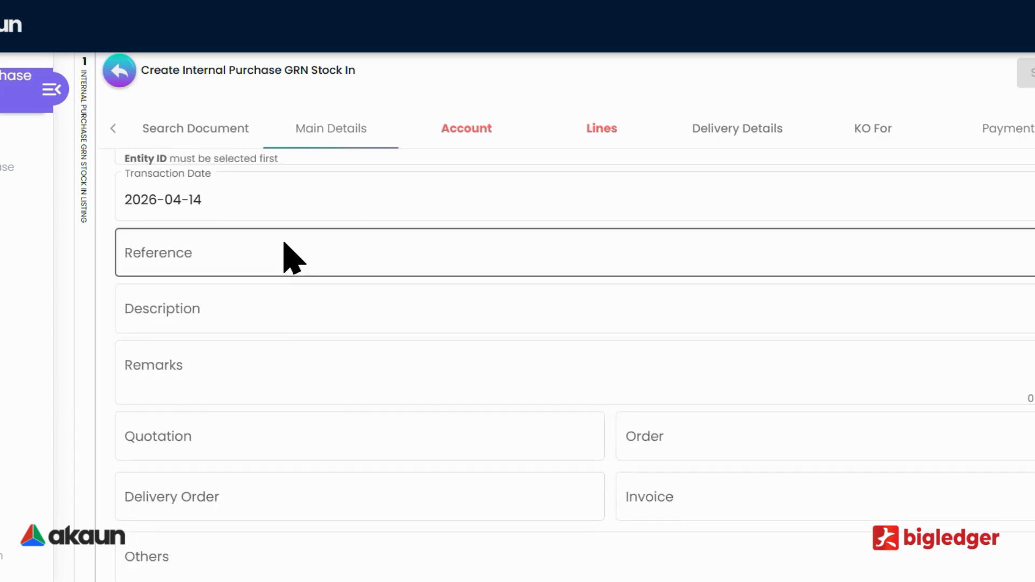
{"action": "left_click", "coordinate": [196, 254]}
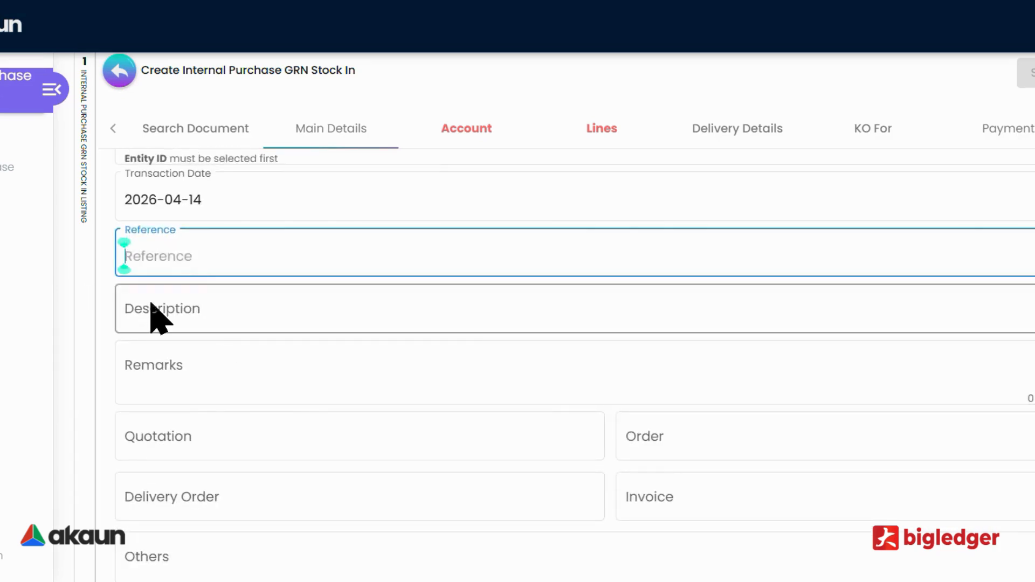
{"action": "left_click", "coordinate": [156, 317]}
{"action": "left_click", "coordinate": [244, 375]}
{"action": "scroll", "coordinate": [298, 472], "scroll_direction": "down", "scroll_amount": 5}
{"action": "scroll", "coordinate": [300, 460], "scroll_direction": "up", "scroll_amount": 3}
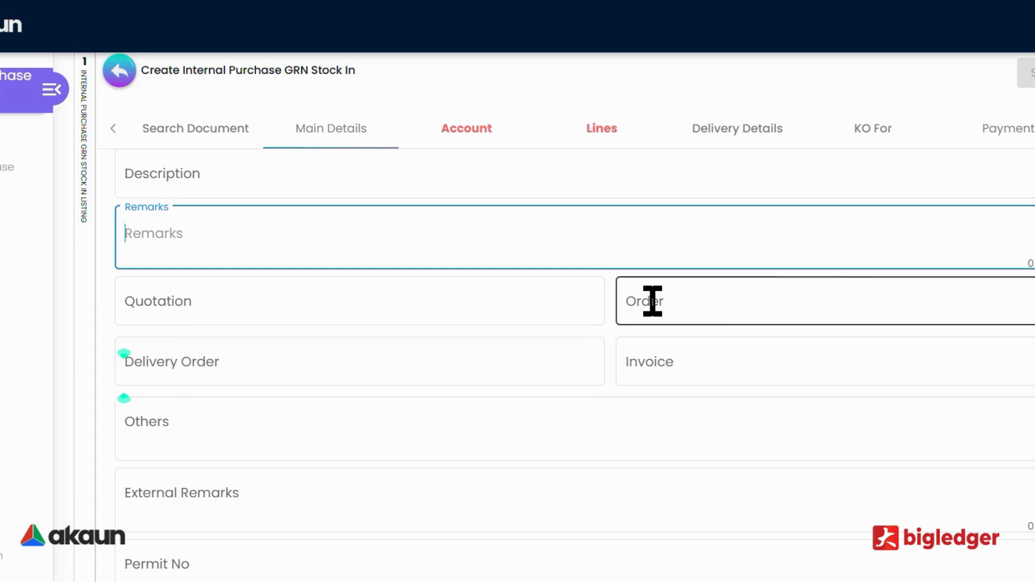
{"action": "left_click", "coordinate": [636, 305]}
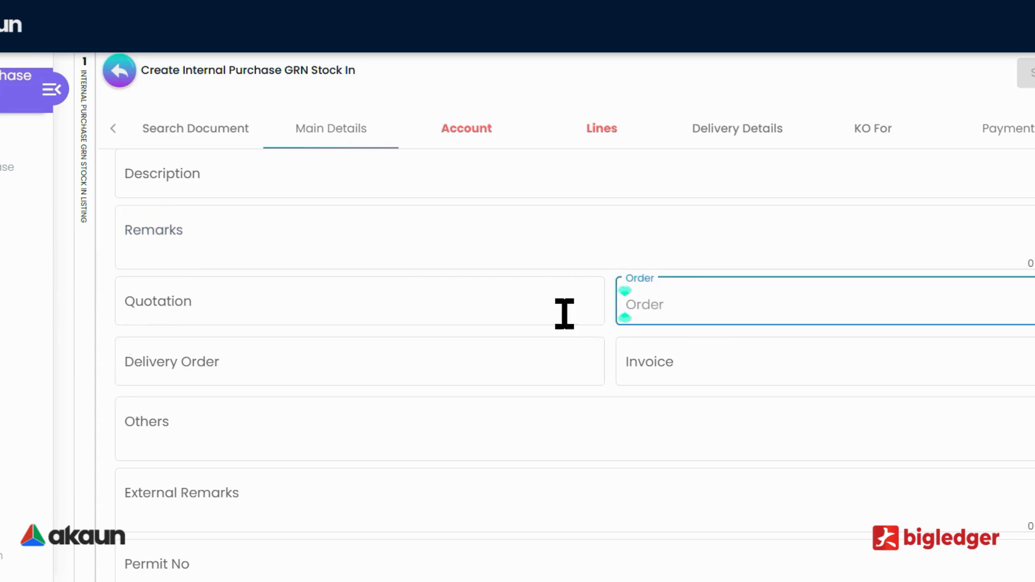
{"action": "left_click", "coordinate": [189, 363]}
{"action": "scroll", "coordinate": [428, 469], "scroll_direction": "down", "scroll_amount": 3}
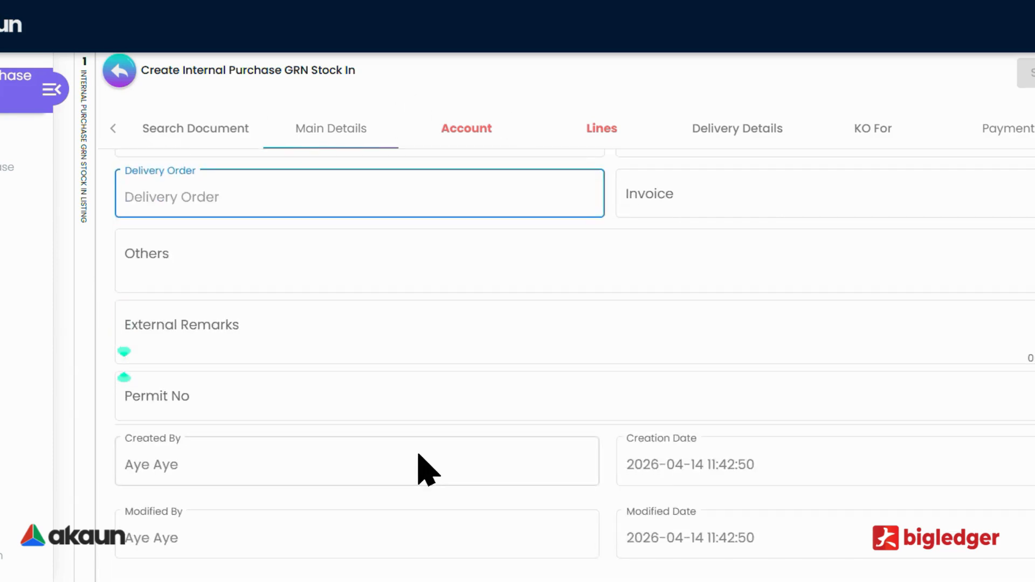
{"action": "scroll", "coordinate": [425, 378], "scroll_direction": "up", "scroll_amount": 3}
Select the corporate supplier JP ZenCare as the document's account entity
{"action": "left_click", "coordinate": [469, 134]}
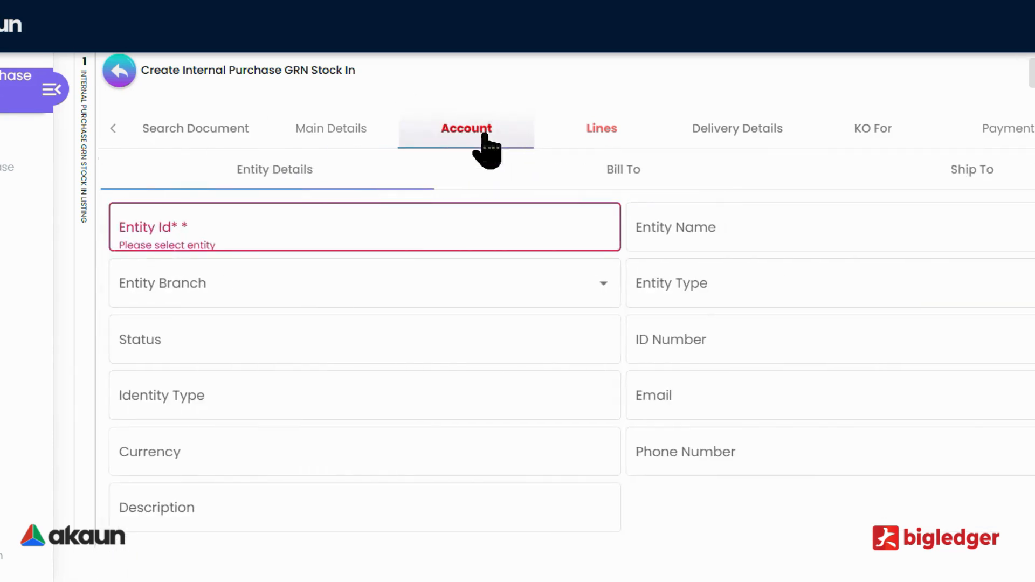
{"action": "left_click", "coordinate": [200, 237]}
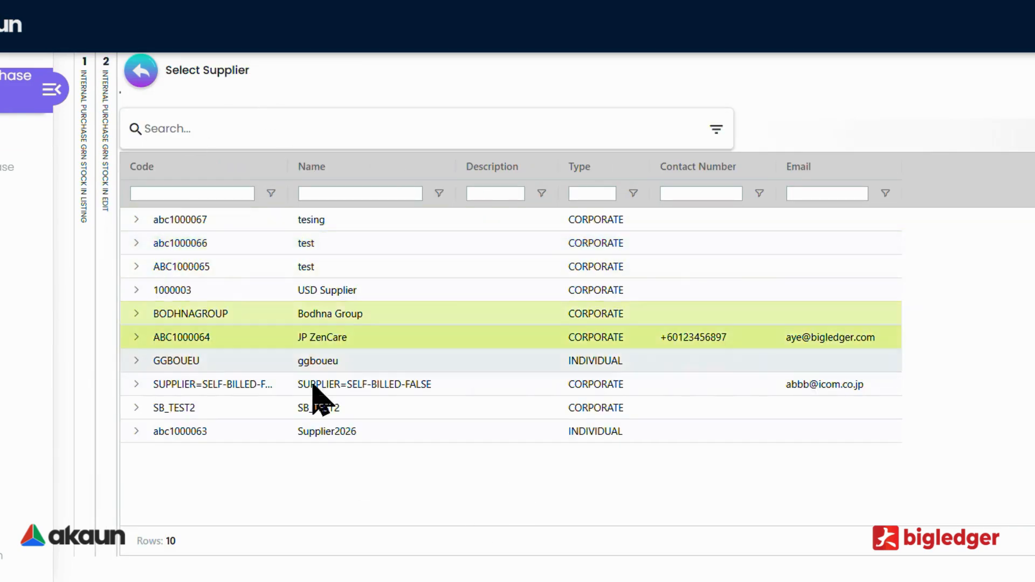
{"action": "left_click", "coordinate": [339, 340]}
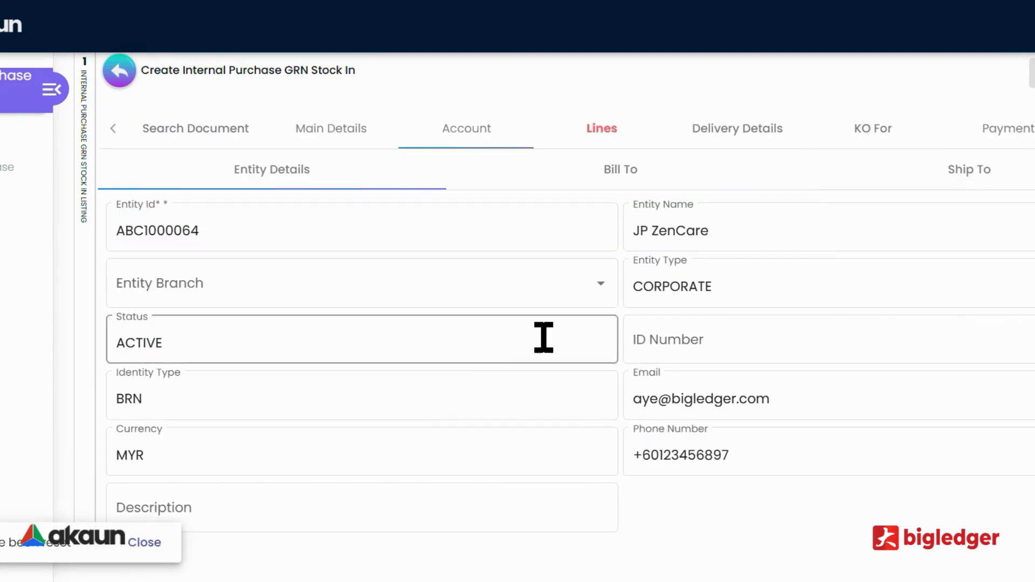
Start a new line on the document with the item 15300-REGISTRATION - OTHERS
{"action": "left_click", "coordinate": [618, 139]}
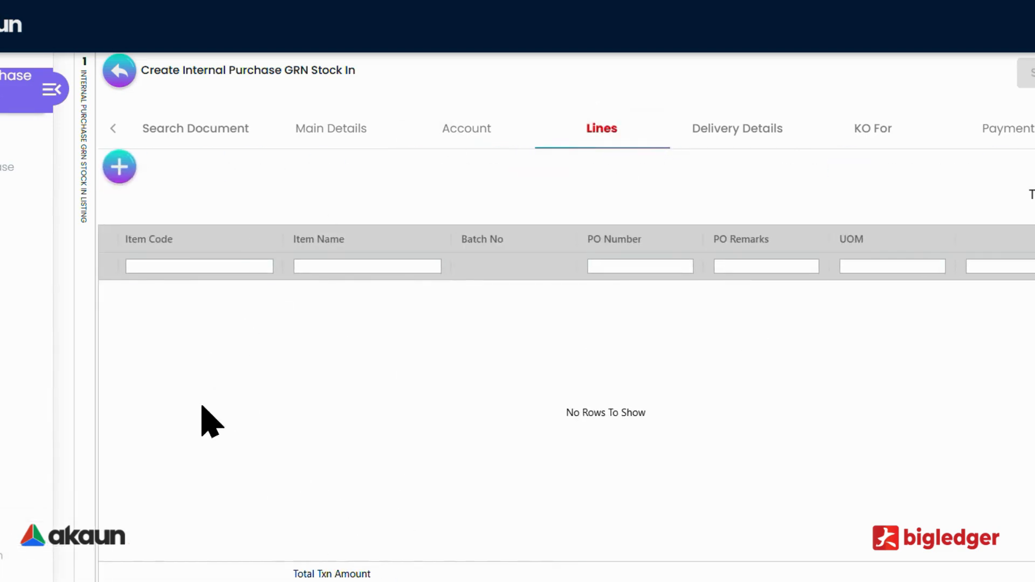
{"action": "left_click", "coordinate": [119, 167]}
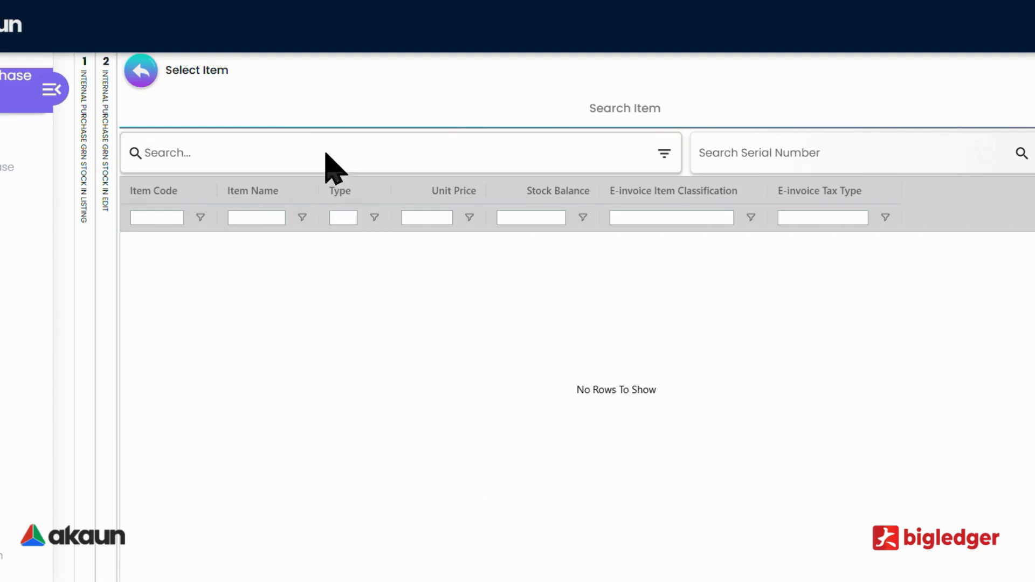
{"action": "left_click", "coordinate": [184, 258]}
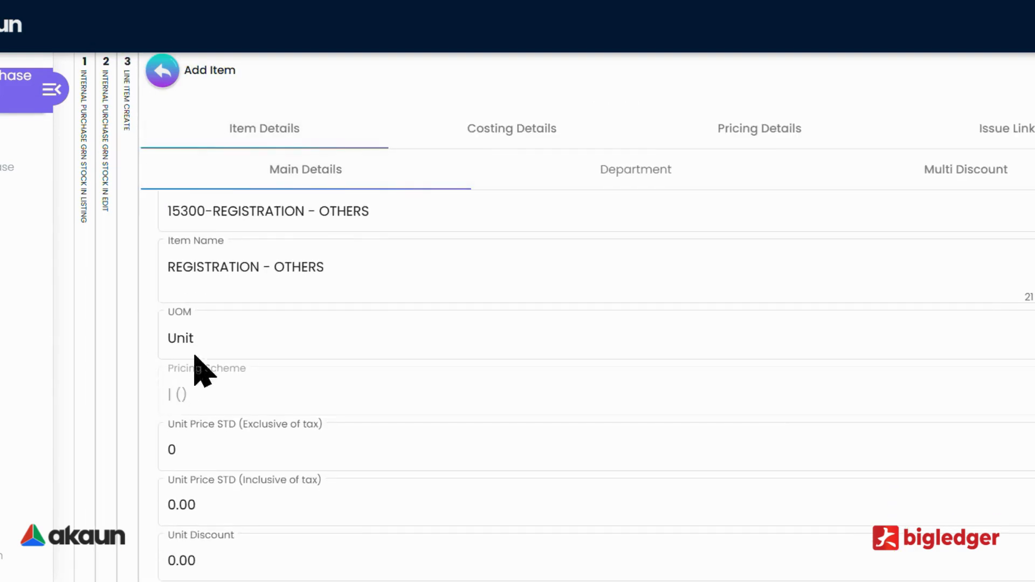
Set the item's Unit Price STD (Exclusive of tax) to 50, then add the line and save the document
{"action": "scroll", "coordinate": [224, 335], "scroll_direction": "down", "scroll_amount": 1}
{"action": "scroll", "coordinate": [238, 377], "scroll_direction": "down", "scroll_amount": 2}
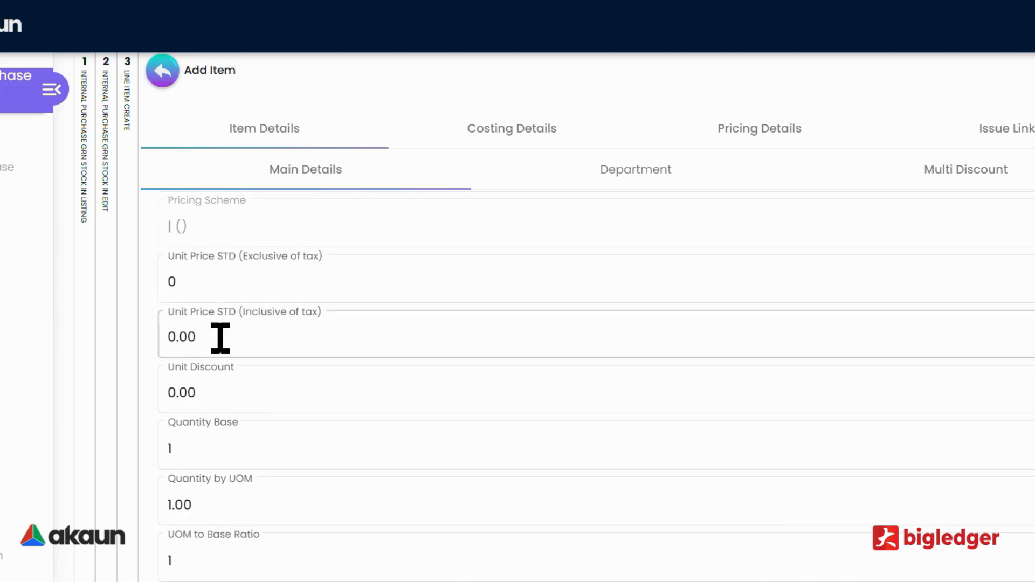
{"action": "scroll", "coordinate": [220, 339], "scroll_direction": "up", "scroll_amount": 1}
{"action": "left_click", "coordinate": [231, 365]}
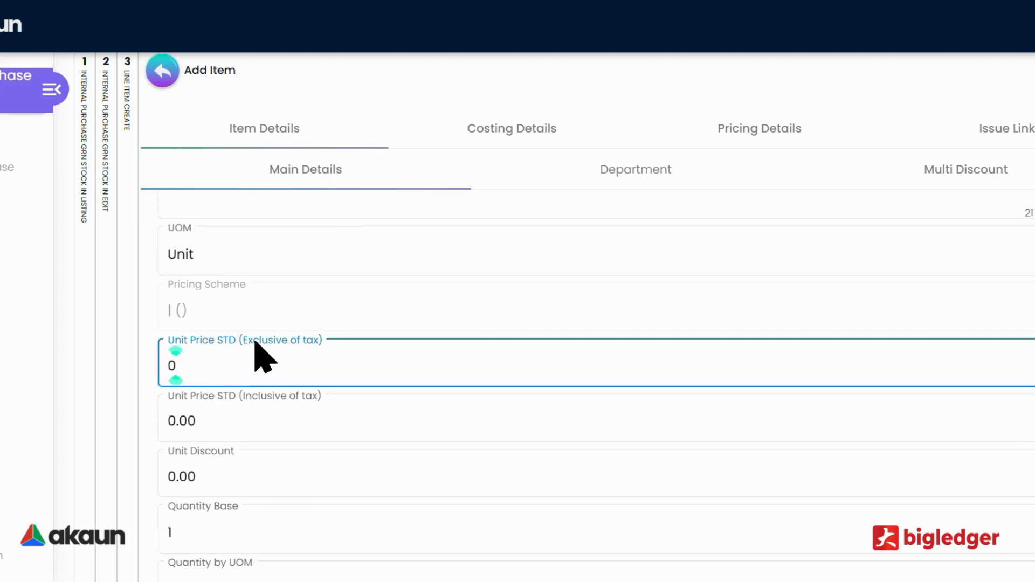
{"action": "key", "text": "BackSpace"}
{"action": "type", "text": "50"}
{"action": "left_click", "coordinate": [224, 538]}
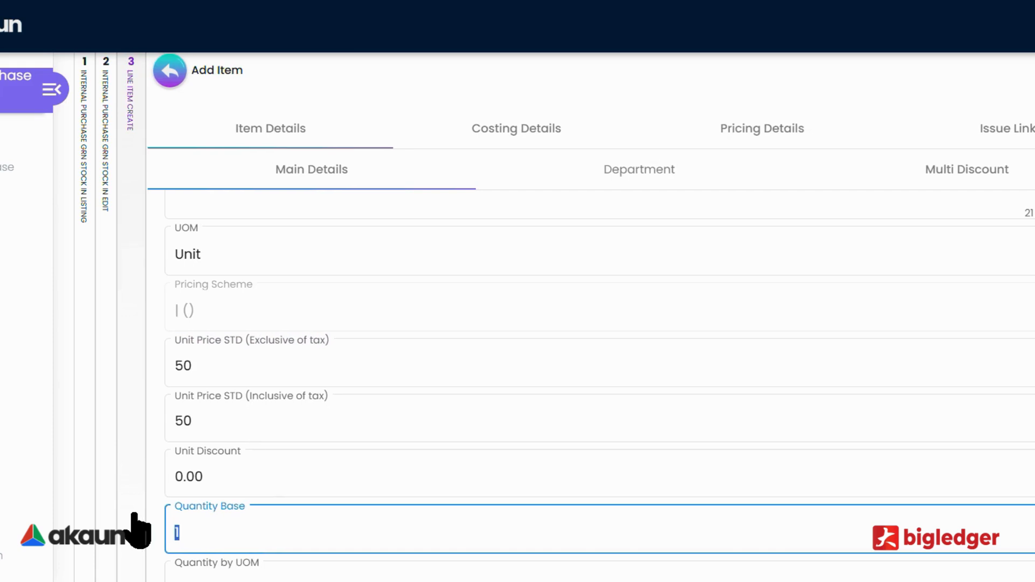
{"action": "left_click", "coordinate": [1029, 73]}
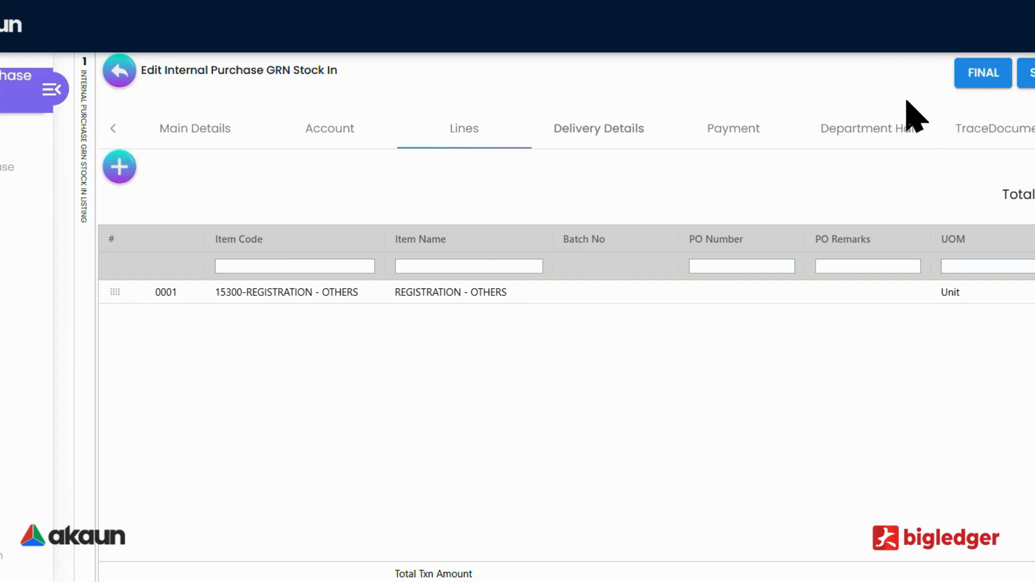
Review the saved document's main details and lines, and finalize the document
{"action": "left_click", "coordinate": [342, 143]}
{"action": "left_click", "coordinate": [180, 144]}
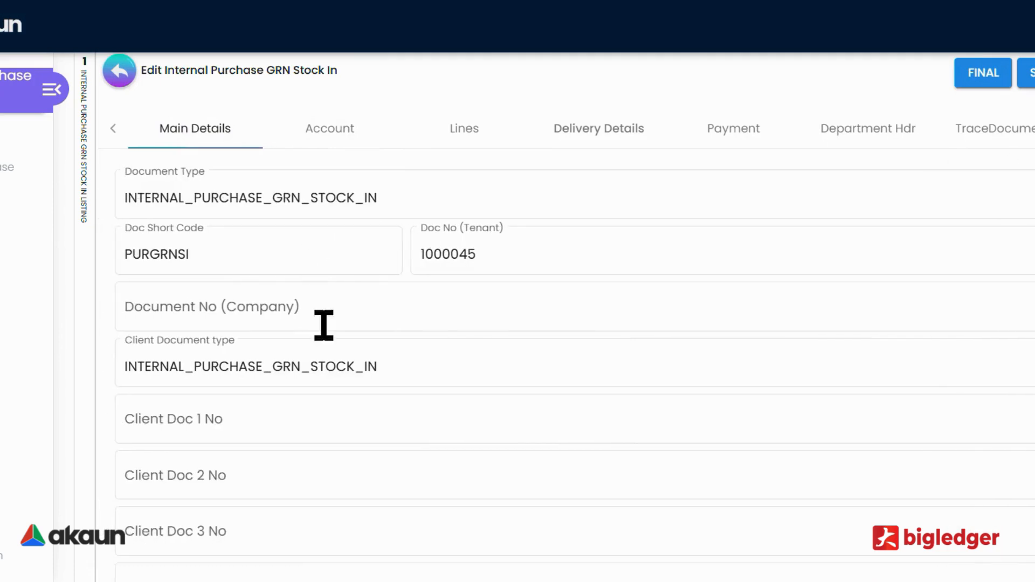
{"action": "scroll", "coordinate": [329, 420], "scroll_direction": "down", "scroll_amount": 5}
{"action": "scroll", "coordinate": [334, 517], "scroll_direction": "up", "scroll_amount": 5}
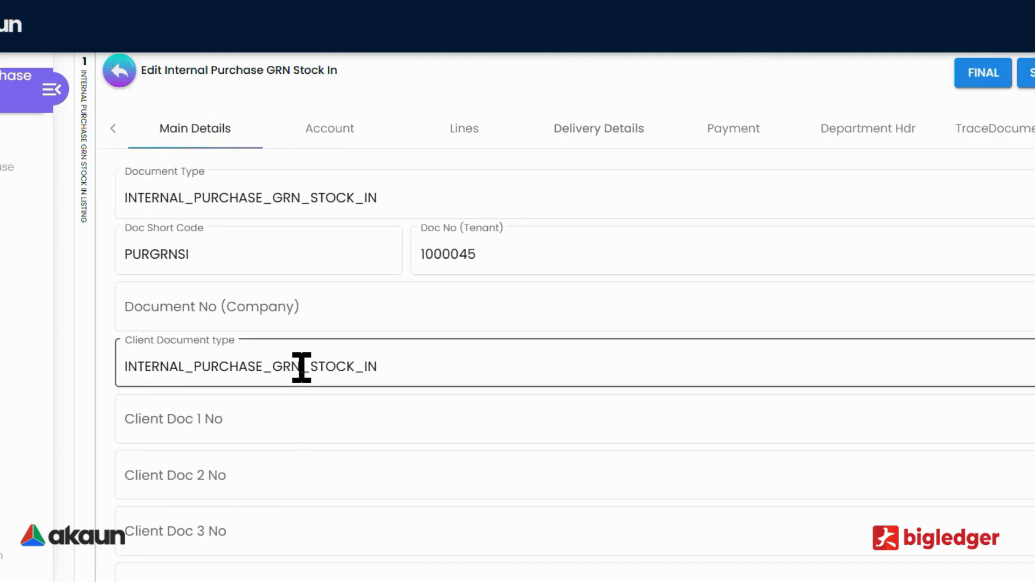
{"action": "left_click", "coordinate": [466, 143]}
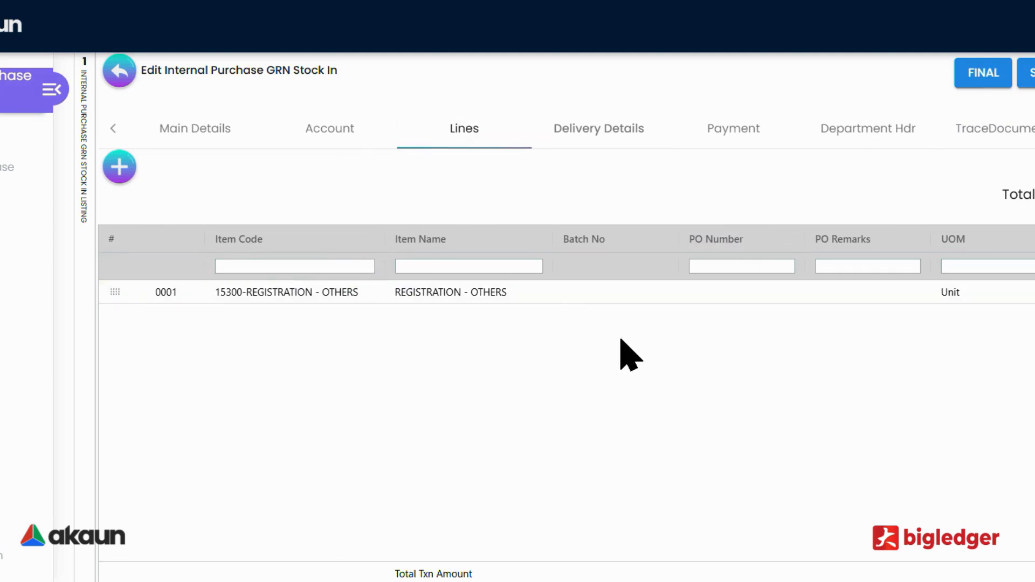
{"action": "left_click", "coordinate": [978, 78]}
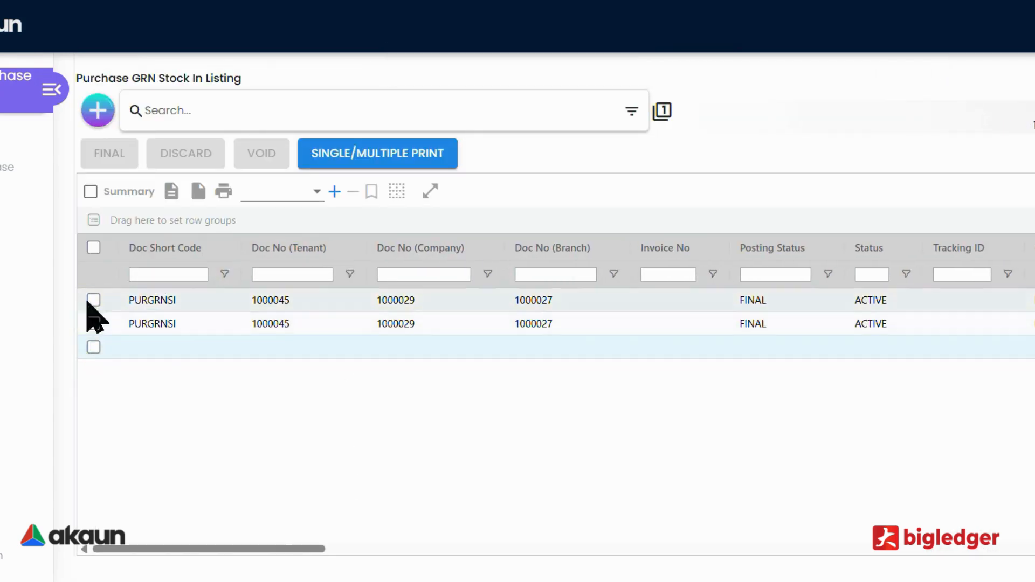
Open the first finalized PURGRNSI document from the listing and return without saving changes
{"action": "left_click", "coordinate": [240, 301]}
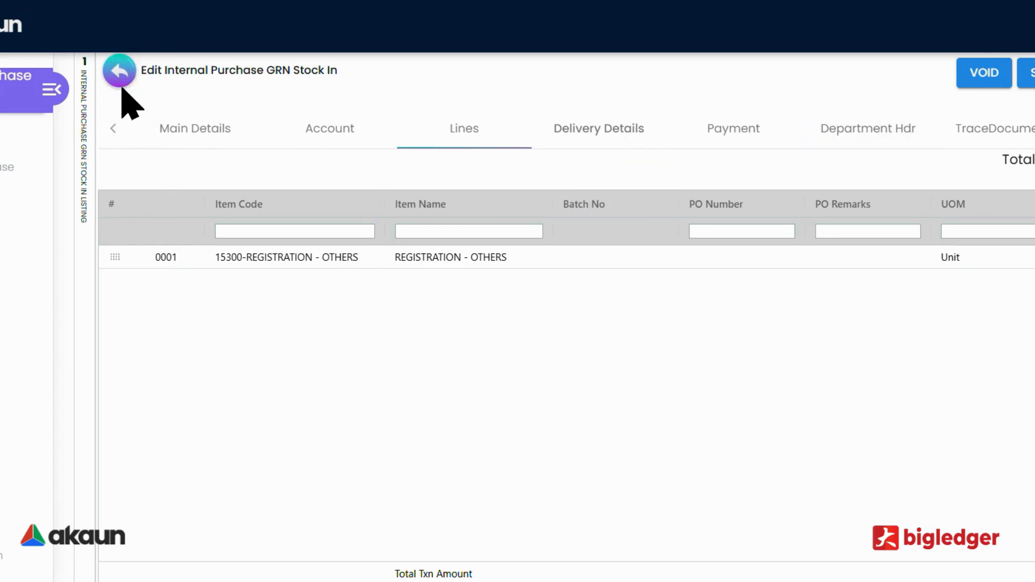
{"action": "left_click", "coordinate": [118, 71]}
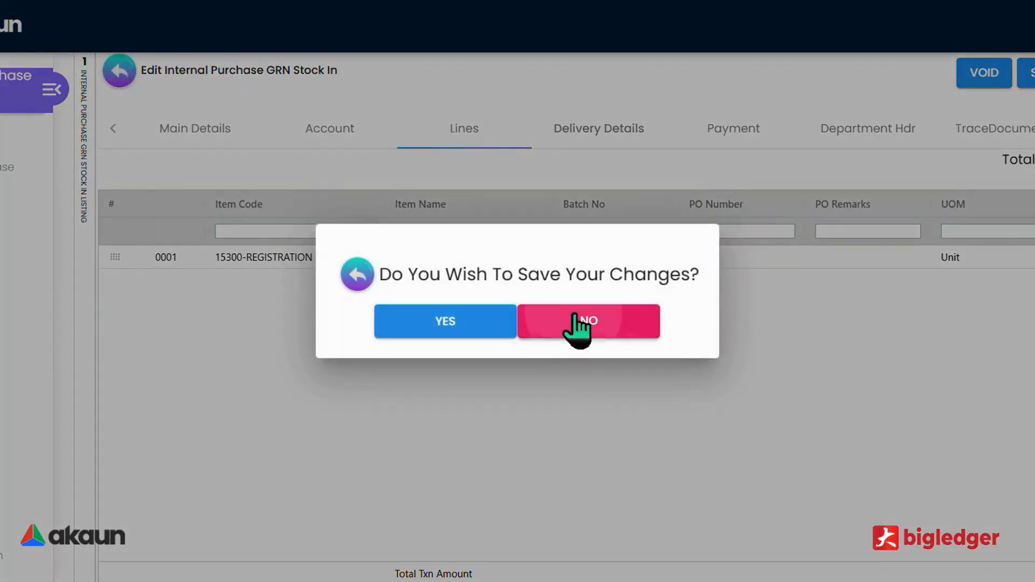
{"action": "left_click", "coordinate": [575, 322]}
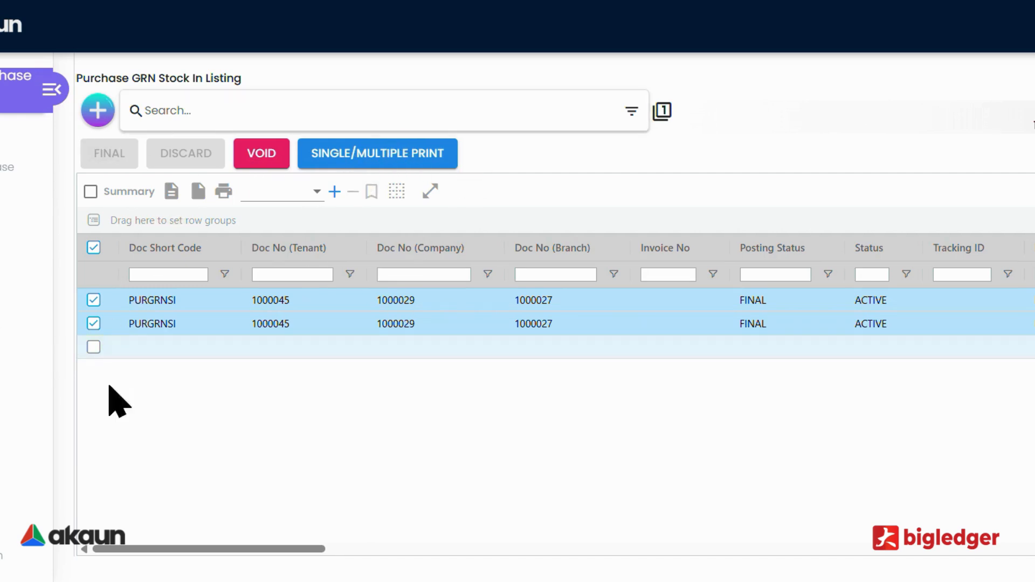
Clear the selection of all listed documents and open the advanced search to examine its filter options
{"action": "left_click", "coordinate": [93, 247]}
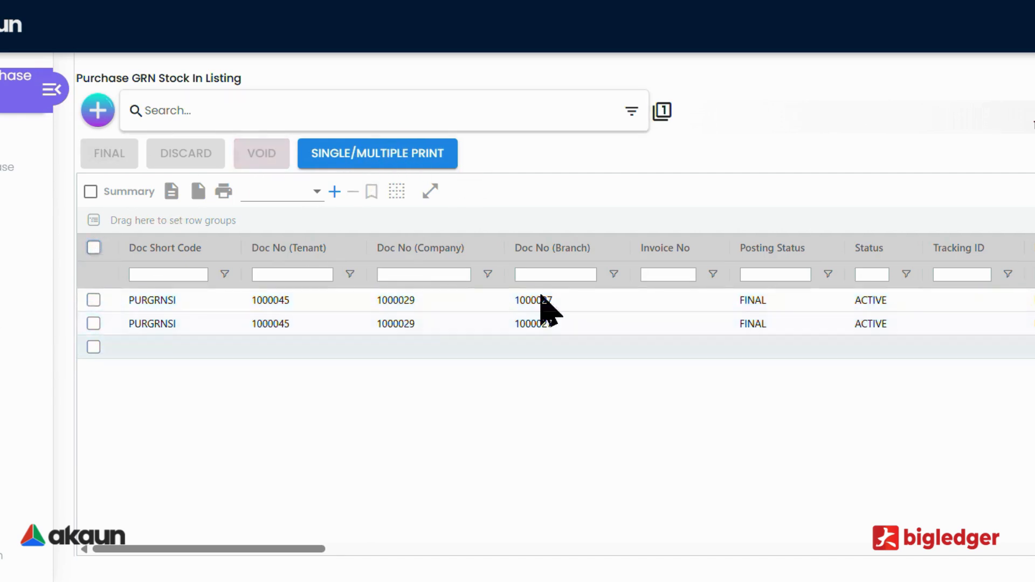
{"action": "left_click", "coordinate": [628, 125]}
{"action": "left_click", "coordinate": [632, 113]}
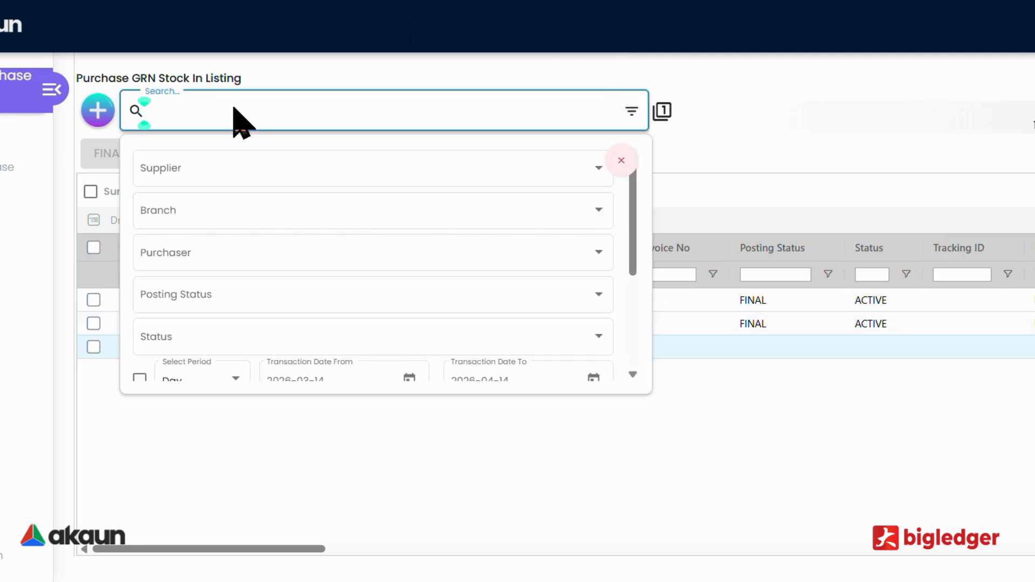
{"action": "scroll", "coordinate": [316, 222], "scroll_direction": "down", "scroll_amount": 4}
{"action": "scroll", "coordinate": [202, 302], "scroll_direction": "up", "scroll_amount": 3}
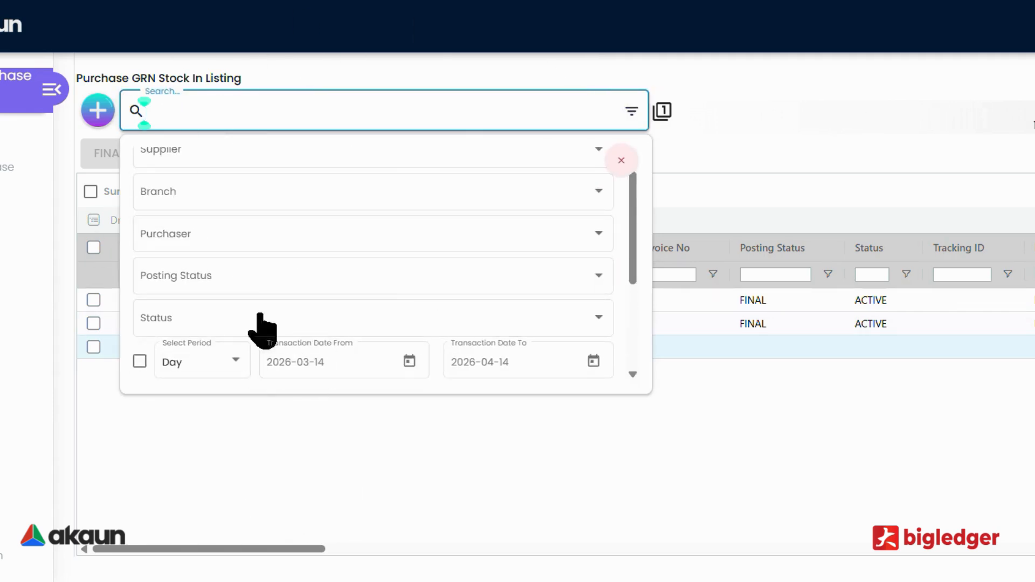
{"action": "scroll", "coordinate": [345, 242], "scroll_direction": "down", "scroll_amount": 4}
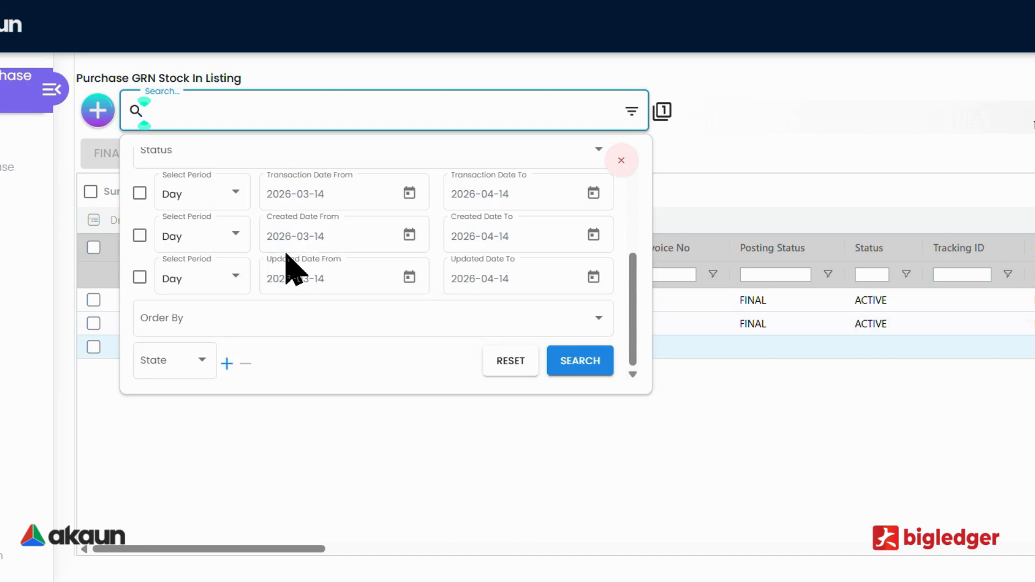
{"action": "scroll", "coordinate": [323, 238], "scroll_direction": "up", "scroll_amount": 2}
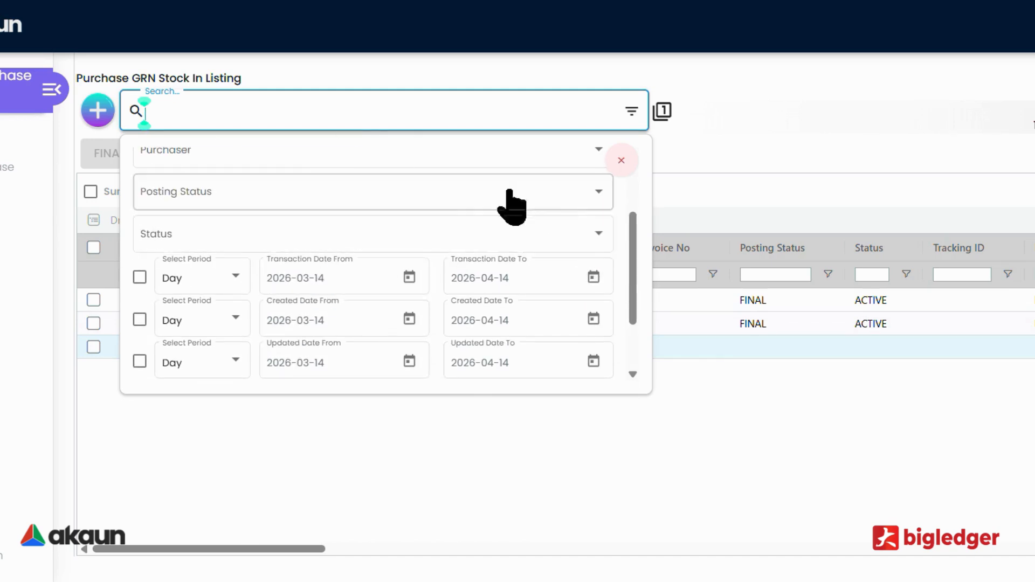
Open the Line Items listing, examine its columns from Purchase GRN No through Tax Amount, and return to the Purchase GRN Stock In listing
{"action": "left_click", "coordinate": [746, 446]}
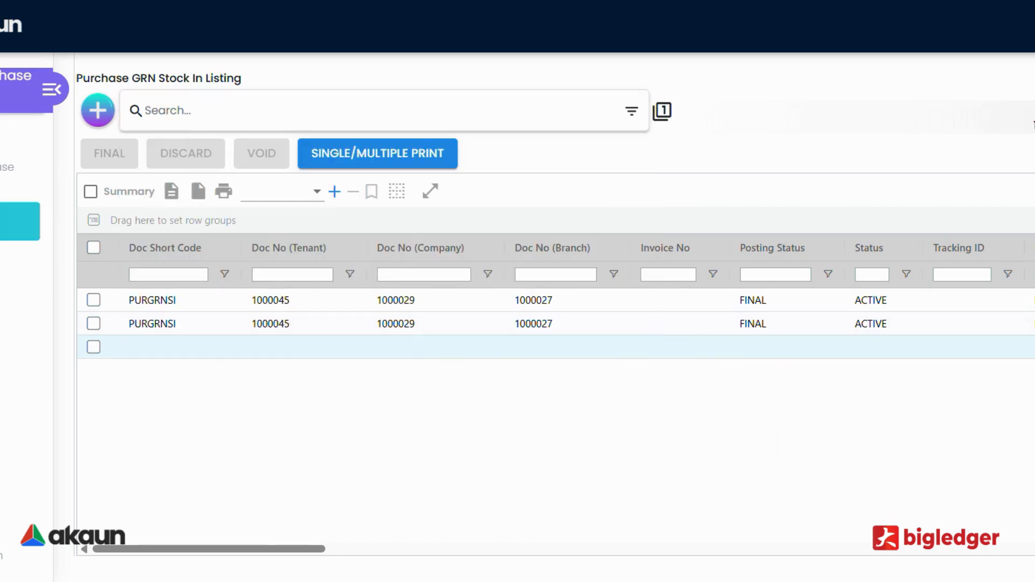
{"action": "left_click", "coordinate": [20, 221]}
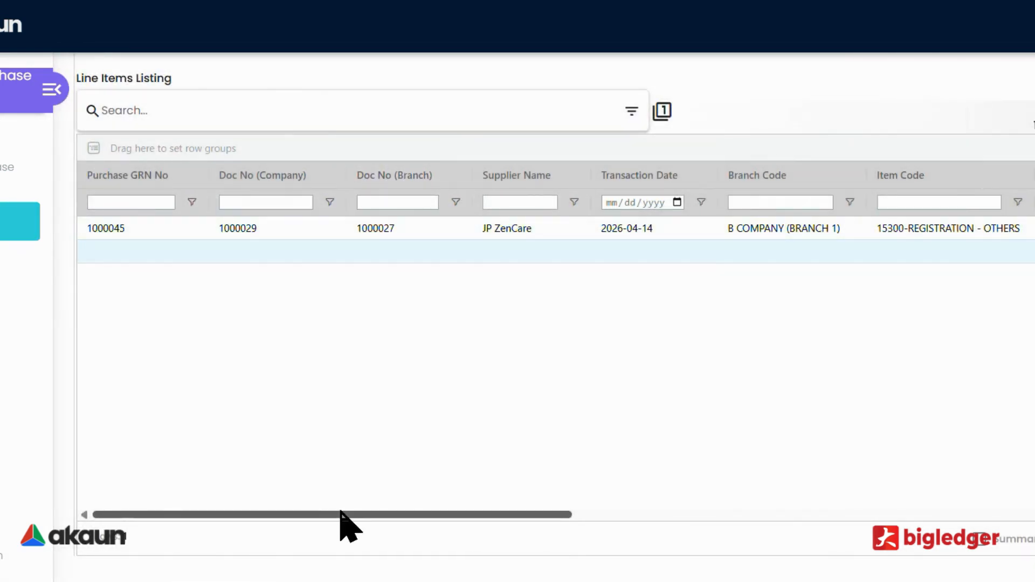
{"action": "left_click_drag", "start_coordinate": [341, 512], "coordinate": [696, 513]}
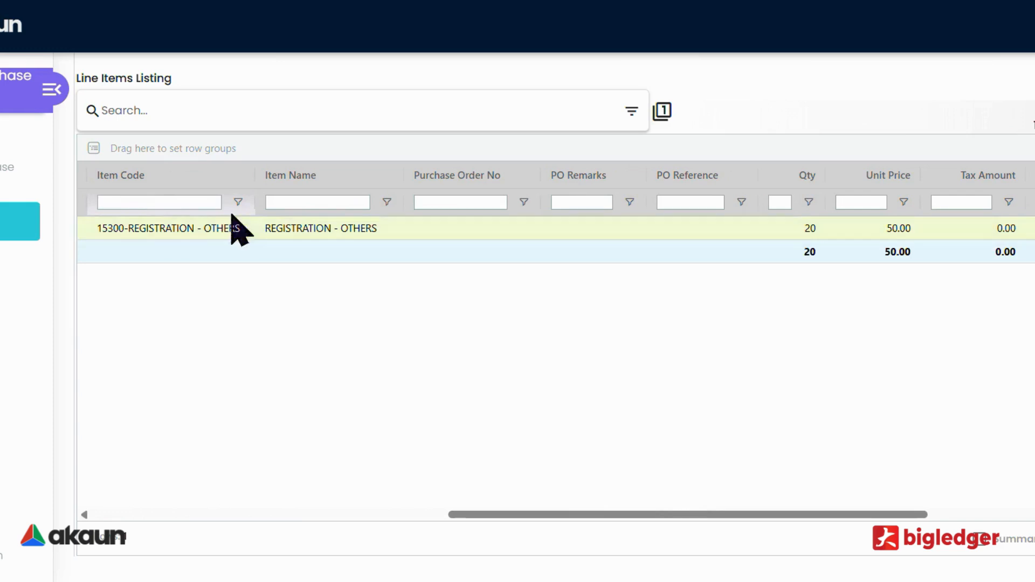
{"action": "left_click_drag", "start_coordinate": [519, 513], "coordinate": [181, 542]}
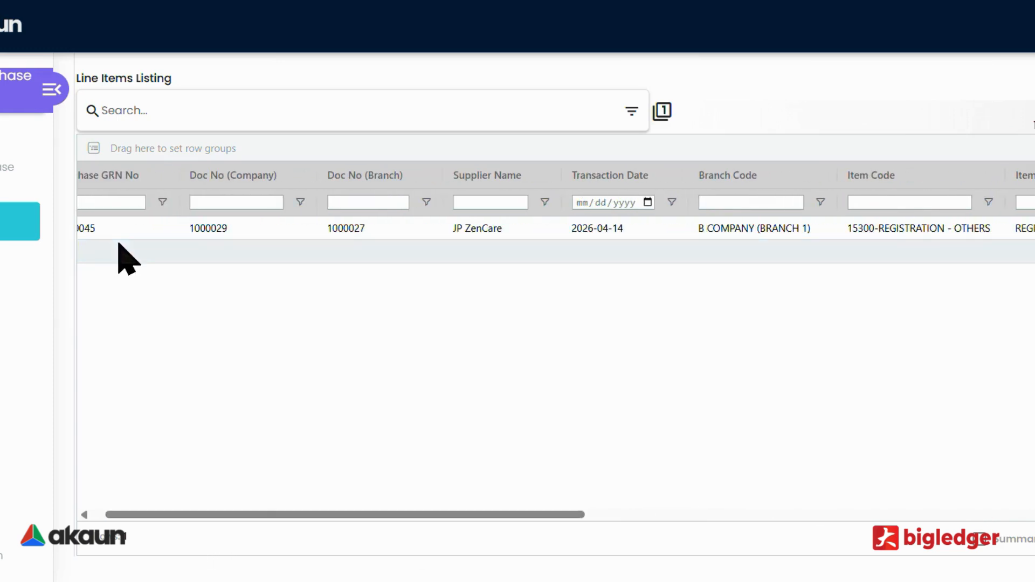
{"action": "left_click_drag", "start_coordinate": [417, 515], "coordinate": [553, 516]}
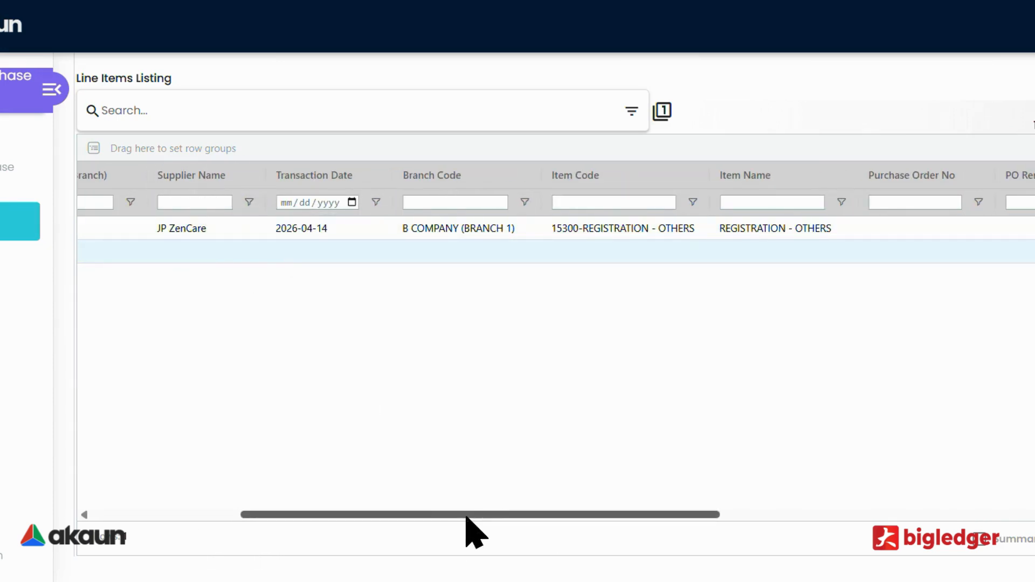
{"action": "left_click_drag", "start_coordinate": [464, 515], "coordinate": [647, 526]}
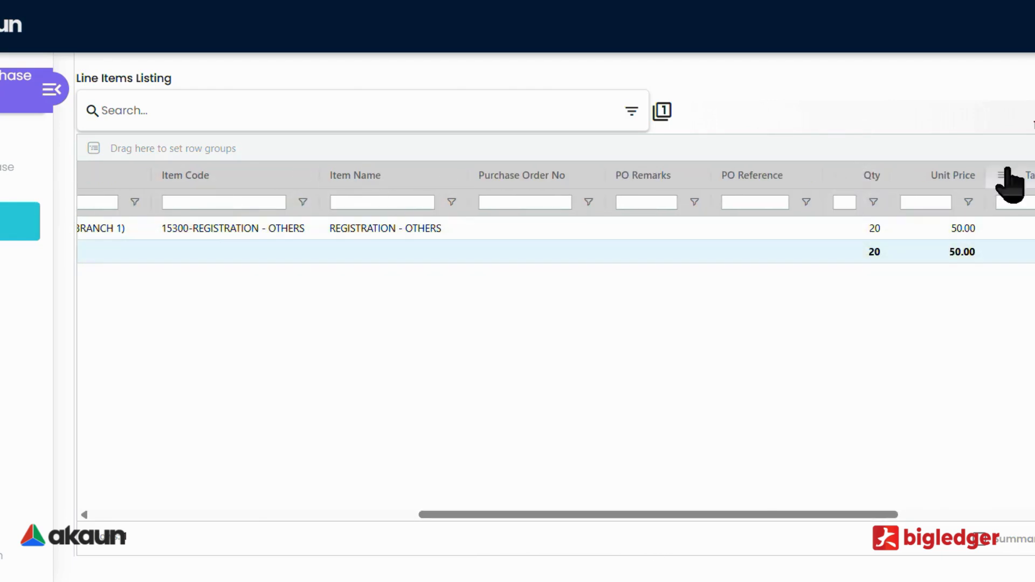
{"action": "left_click_drag", "start_coordinate": [508, 514], "coordinate": [131, 531]}
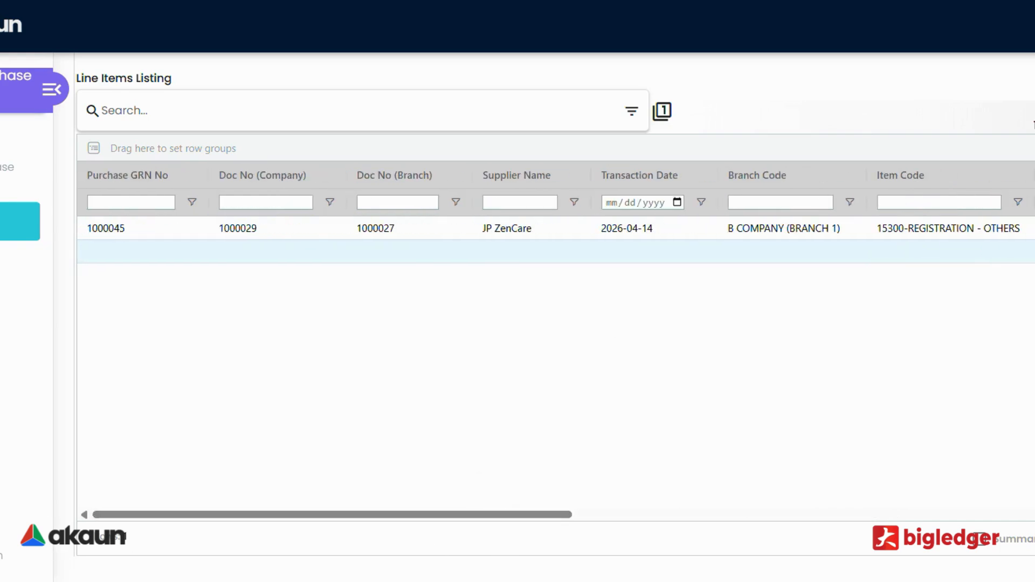
{"action": "left_click", "coordinate": [6, 175]}
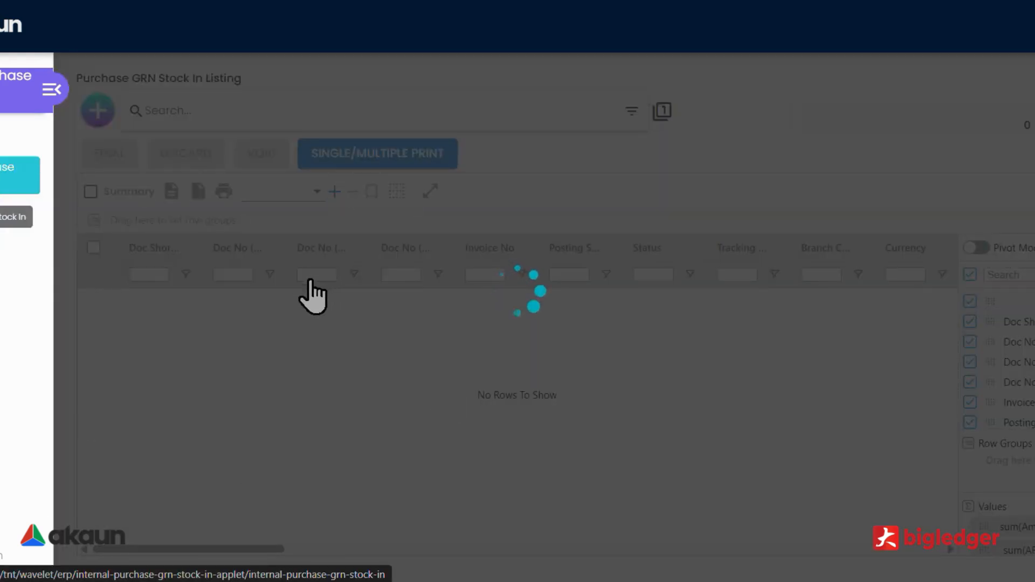